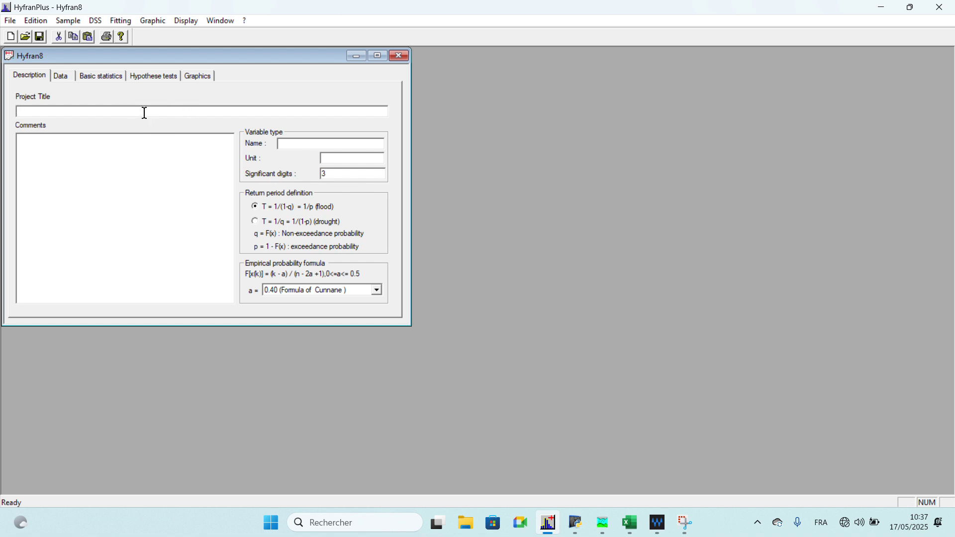
- Enter Ajustement_Stat as the project title
key("Caps_Lock")
type("A")
key("Caps_Lock")
type("justement_")
key("Caps_Lock")
type("S")
key("Caps_Lock")
type("tat")
- Name the variable Station_1 with unit mm and set the empirical probability formula to 0.50 (Hazen)
left_click(288, 143)
key("Caps_Lock")
type("S")
key("Caps_Lock")
type("tat")
type("ion")
type("_1")
type("mm")
left_click(378, 290)
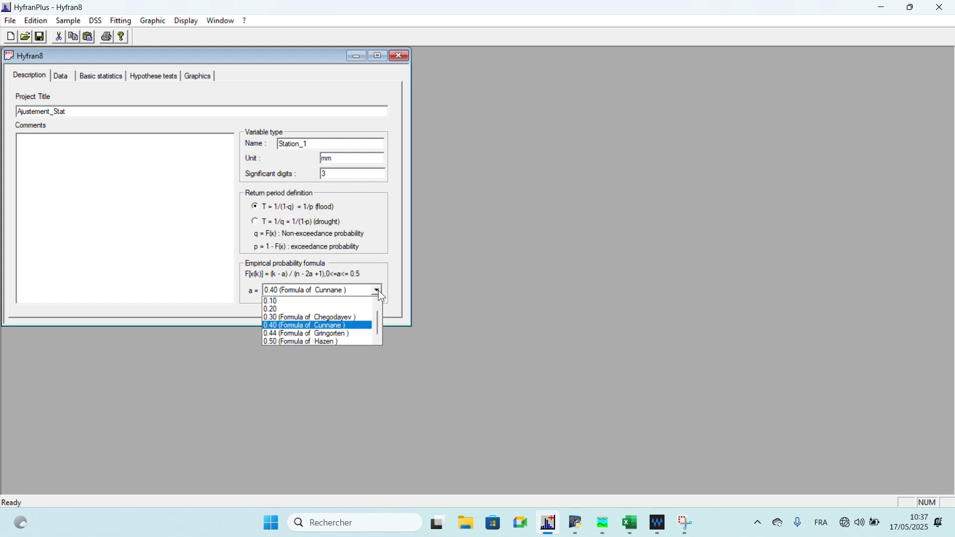
left_click(323, 338)
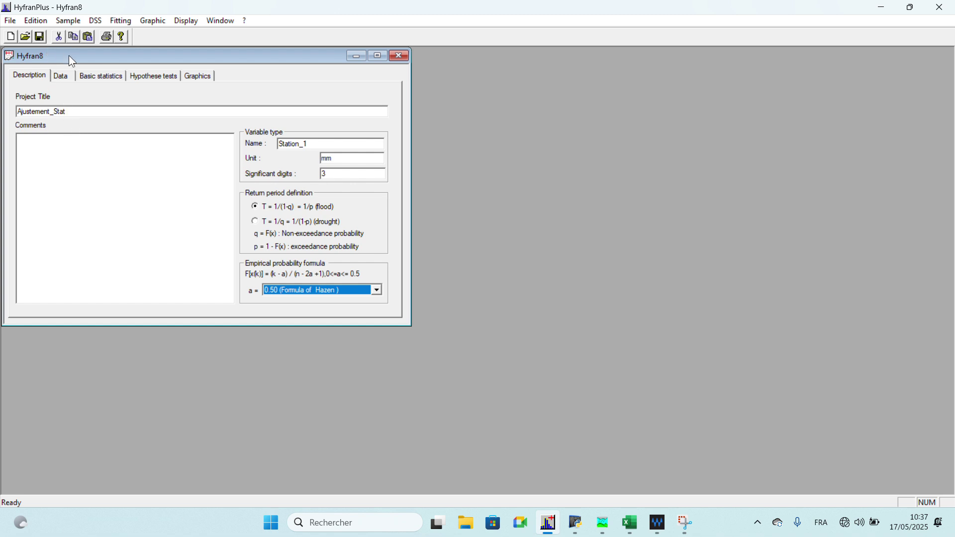
- Show the project's data table, switch to Excel and copy the S1 precipitation and year values for 1982 to 2024 (E4:F46)
left_click(62, 77)
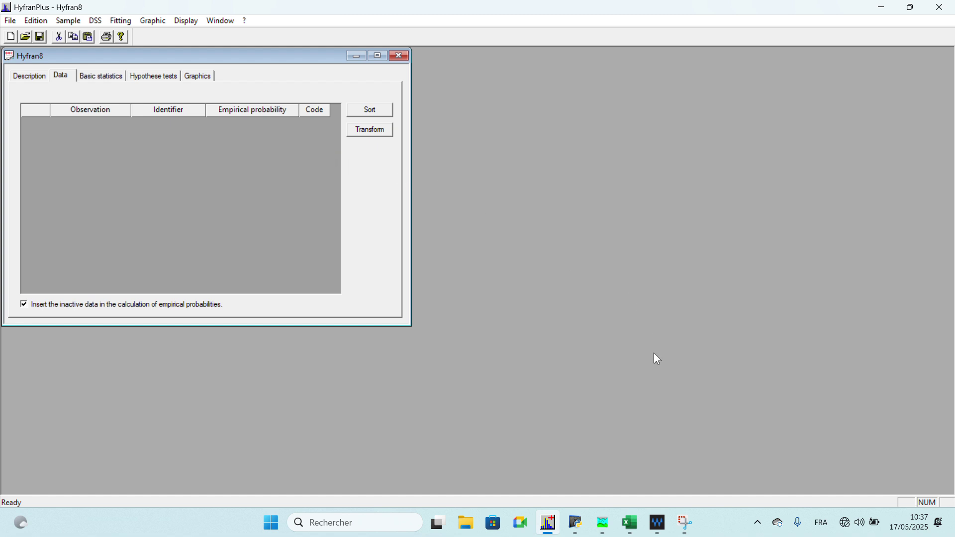
left_click(629, 523)
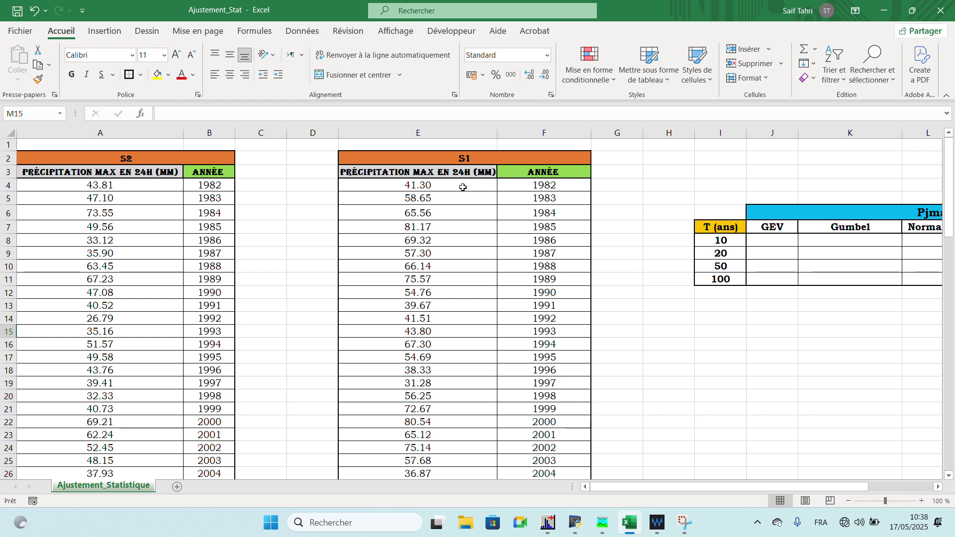
left_click_drag(465, 188, 541, 458)
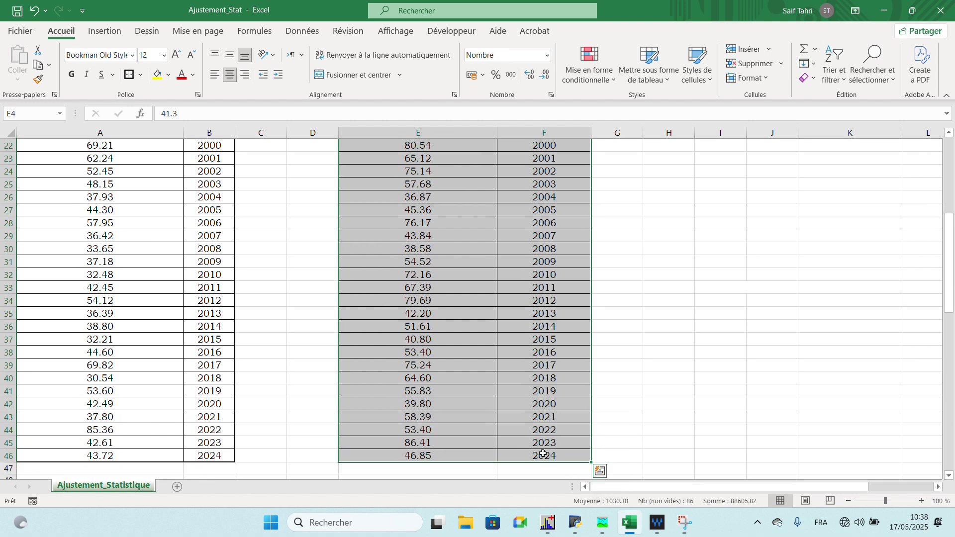
key("ctrl+c")
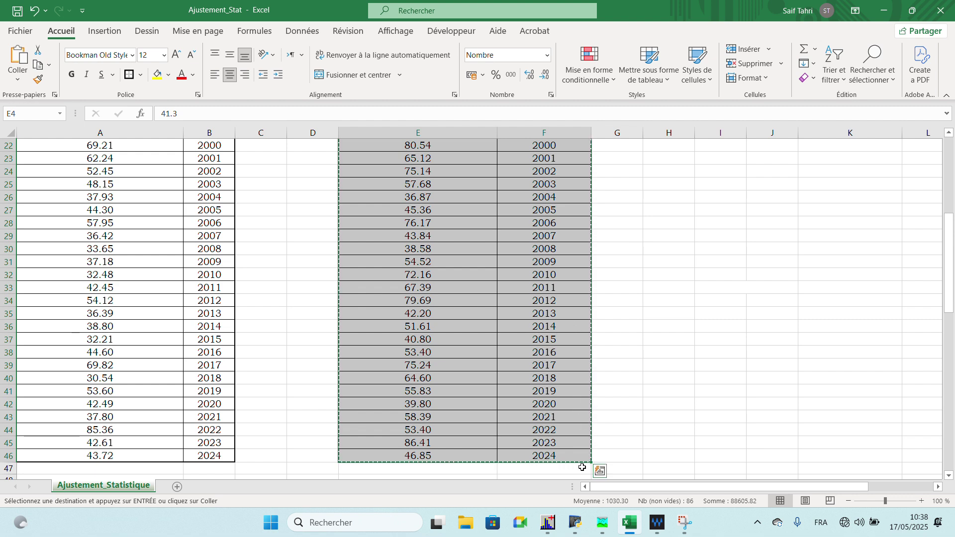
- Switch back to HyfranPlus and paste the copied S1 series into the empty data table
left_click(556, 528)
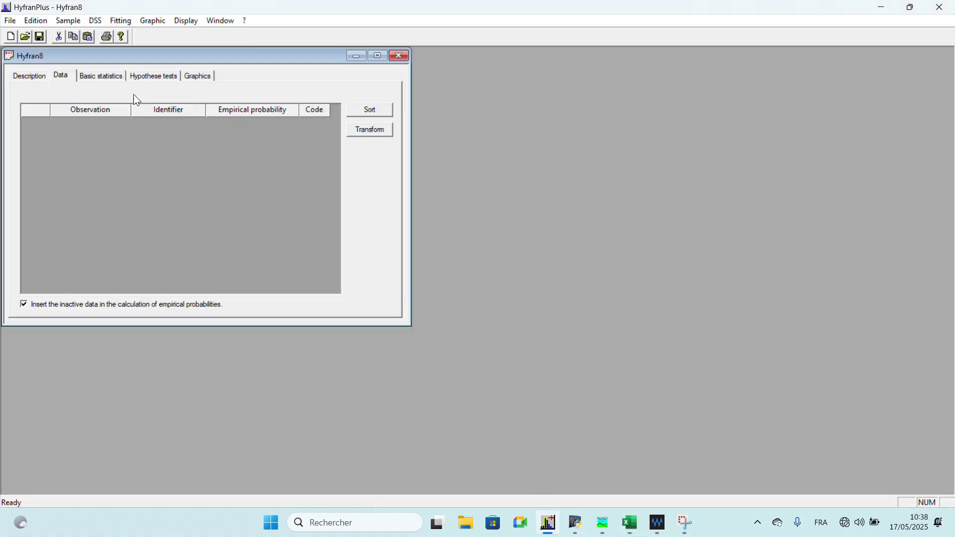
left_click(35, 21)
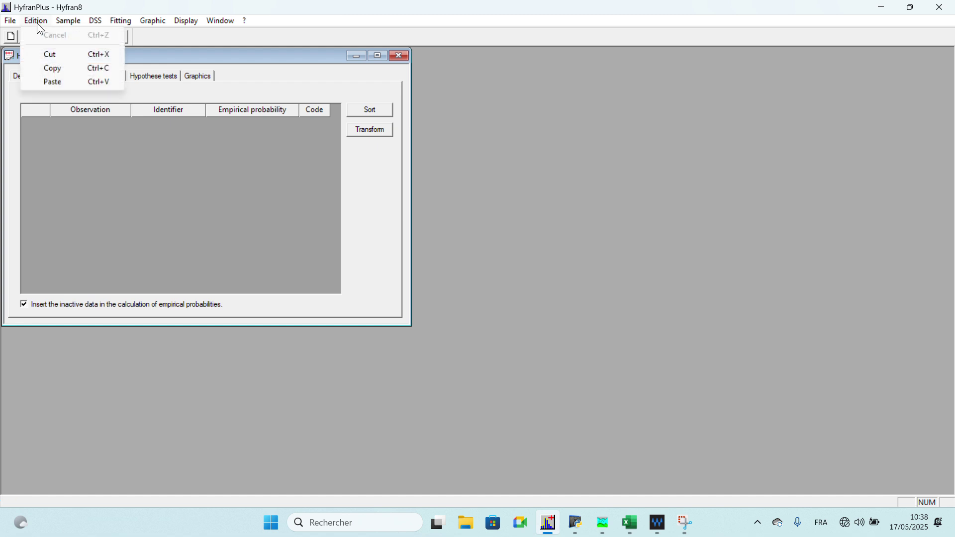
left_click(55, 83)
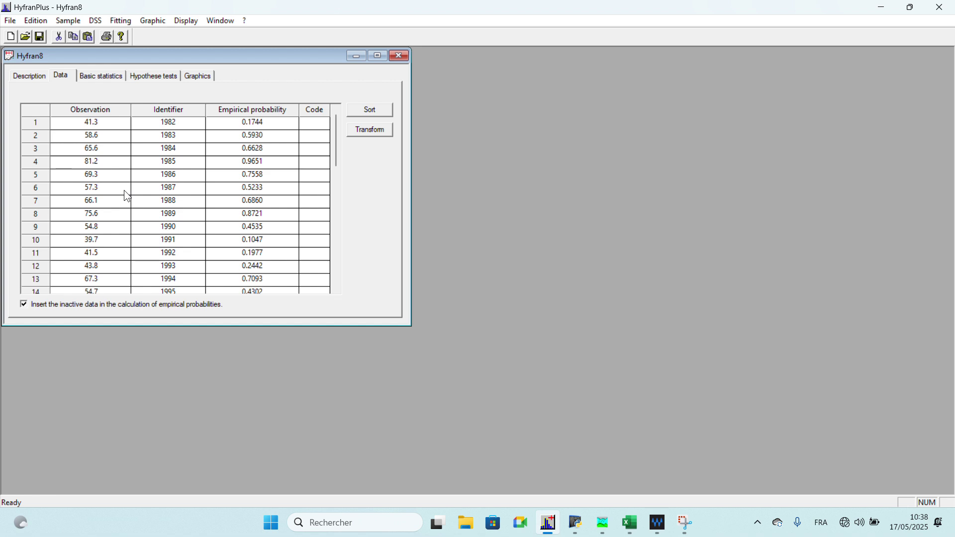
key("super+shift+s")
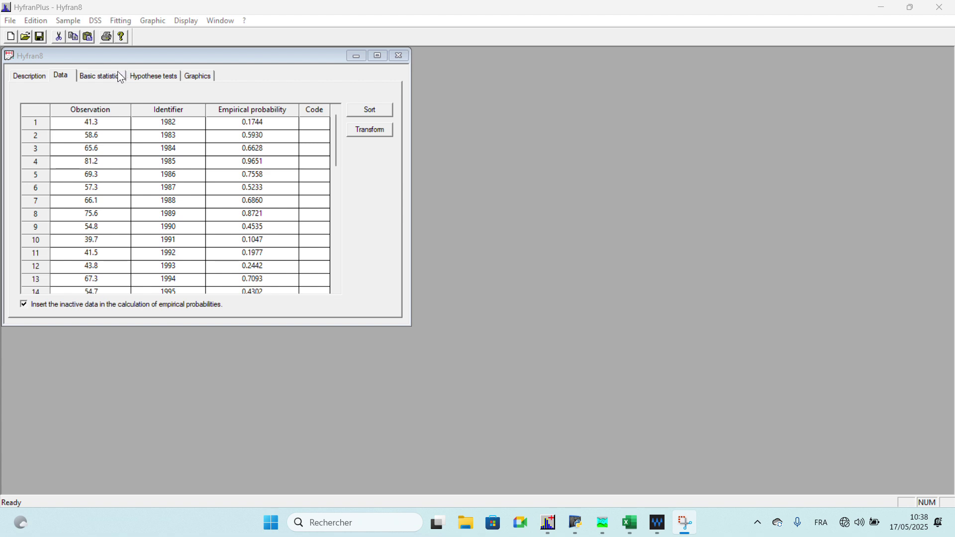
- Review the basic statistics, the histogram by value, the chronological curve and the observations on the probability plot
left_click(103, 76)
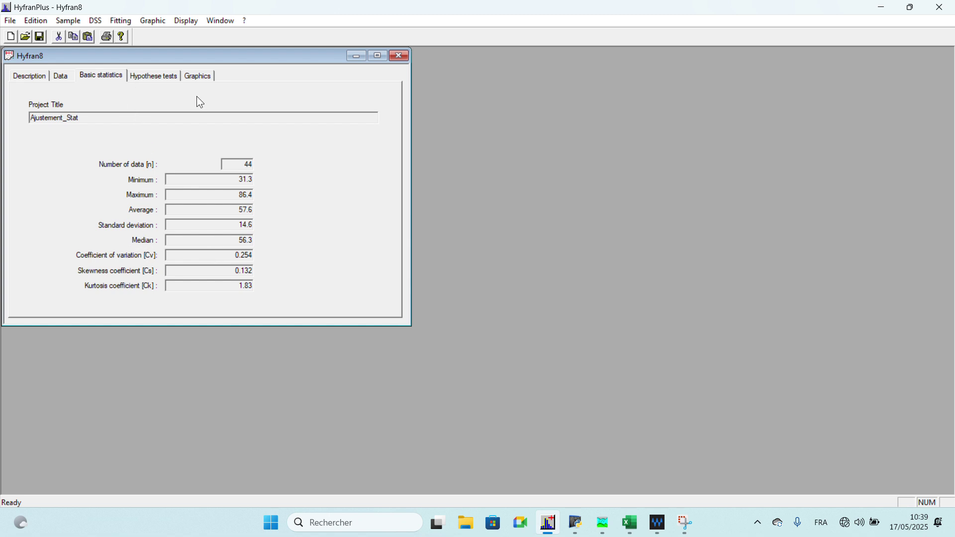
left_click(201, 78)
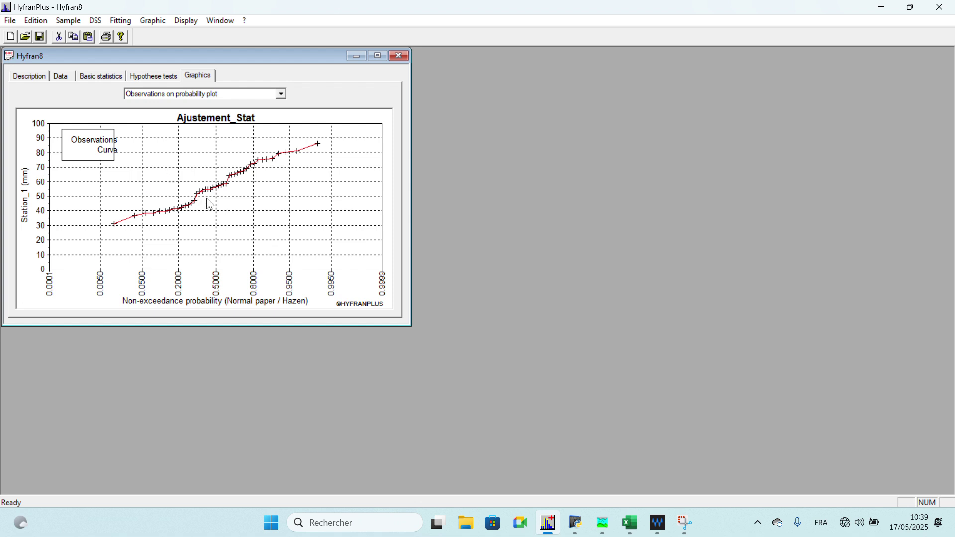
left_click(283, 96)
left_click(240, 107)
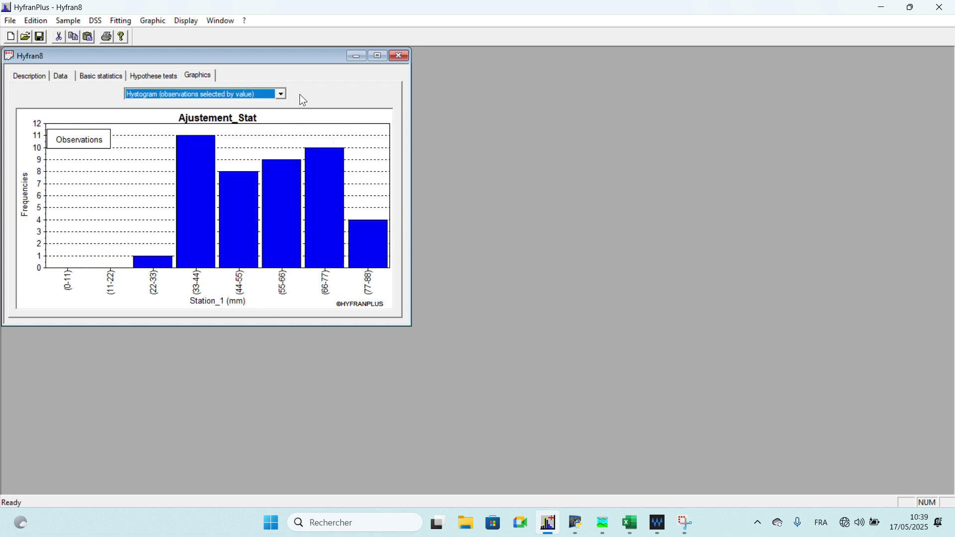
left_click(281, 95)
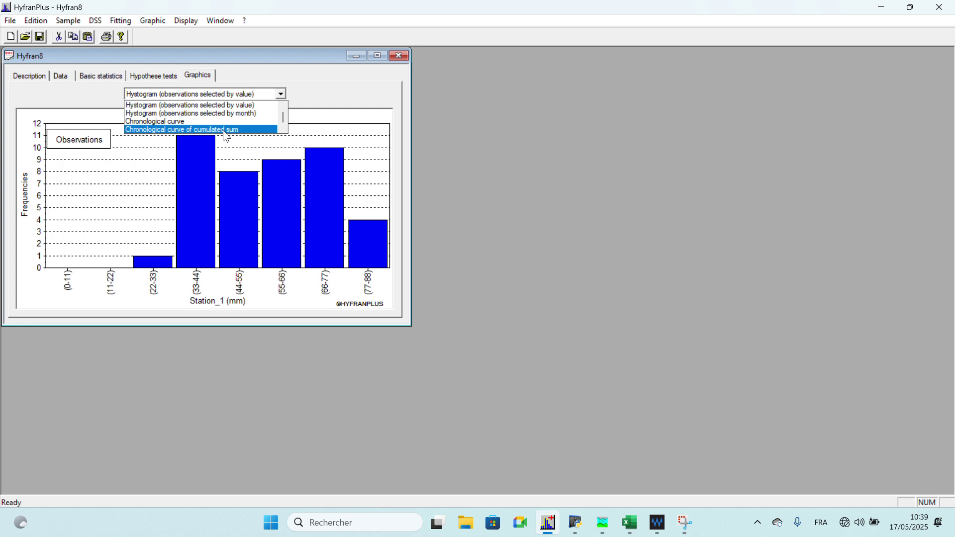
left_click(221, 126)
left_click(281, 94)
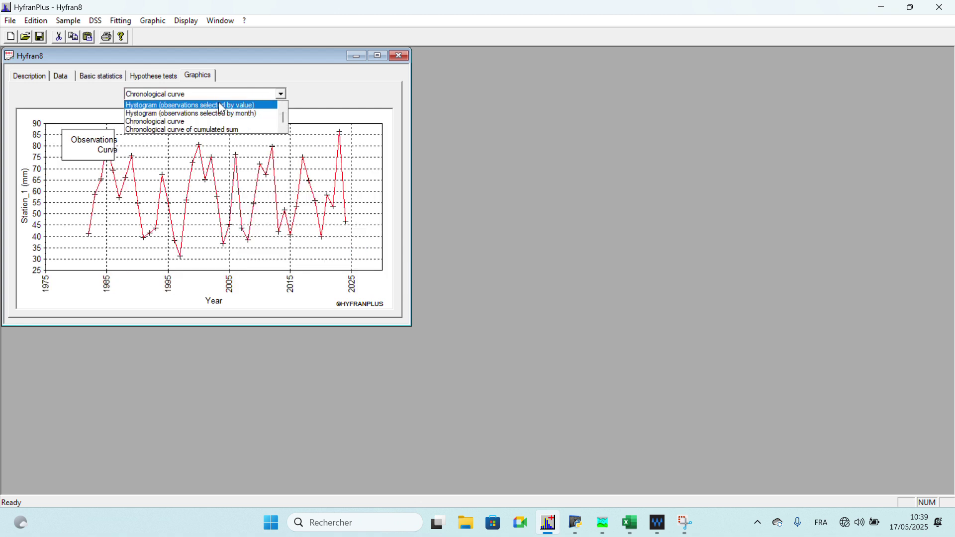
scroll(216, 105, "up", 1)
left_click(214, 102)
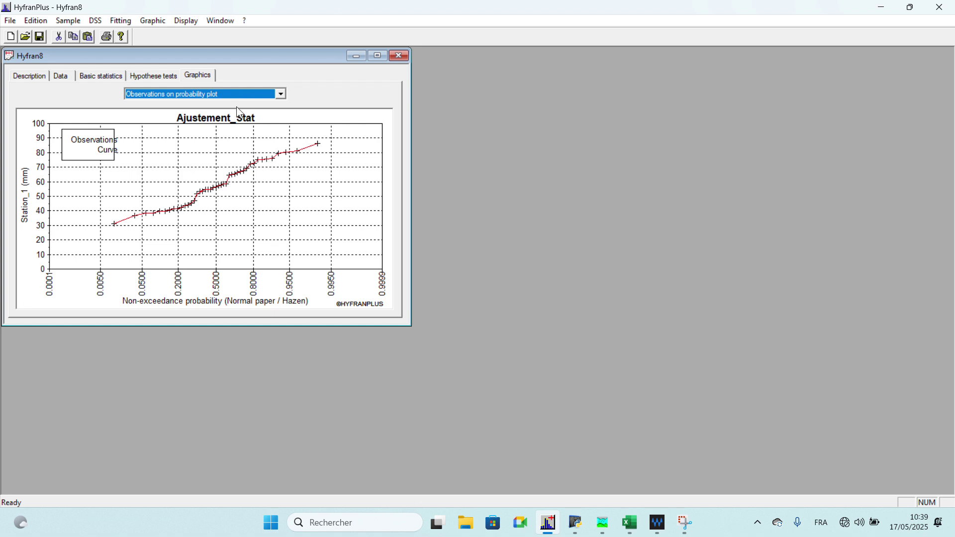
- Fit a GEV distribution with the method of moments, view its fitted curve and return to the results table
left_click(124, 21)
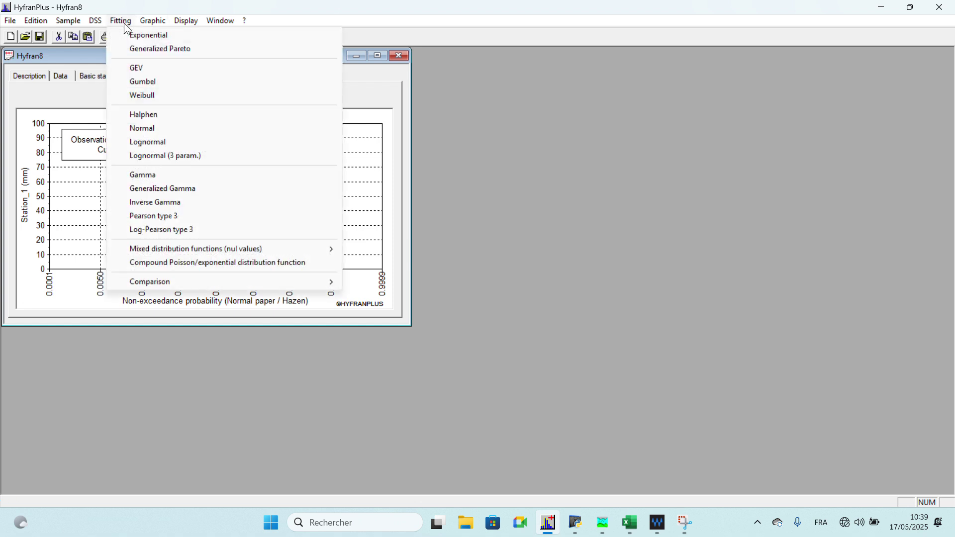
left_click(151, 68)
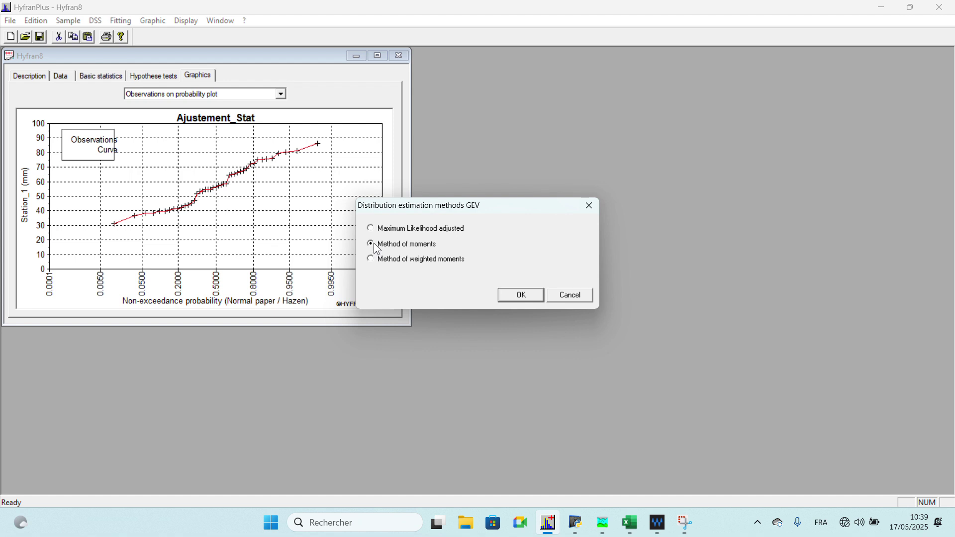
left_click(525, 299)
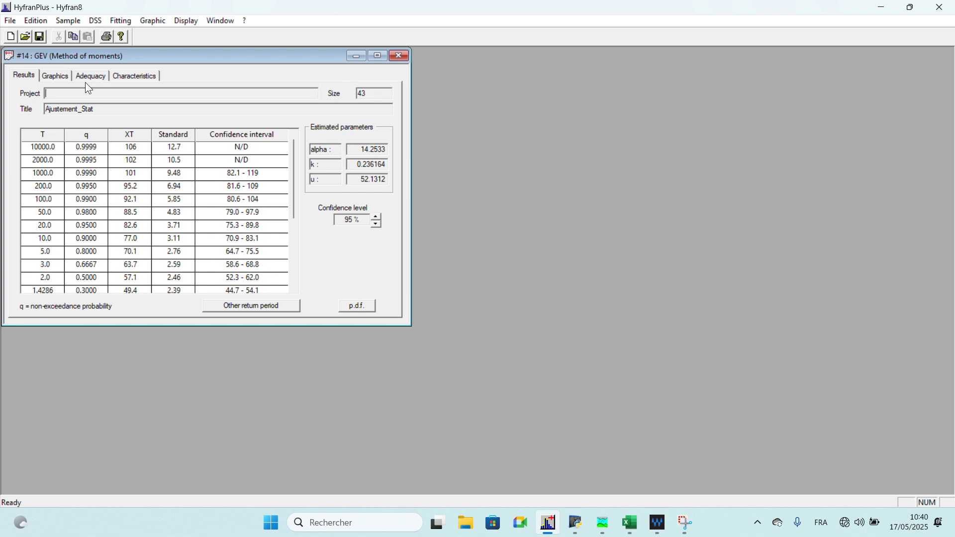
left_click(62, 77)
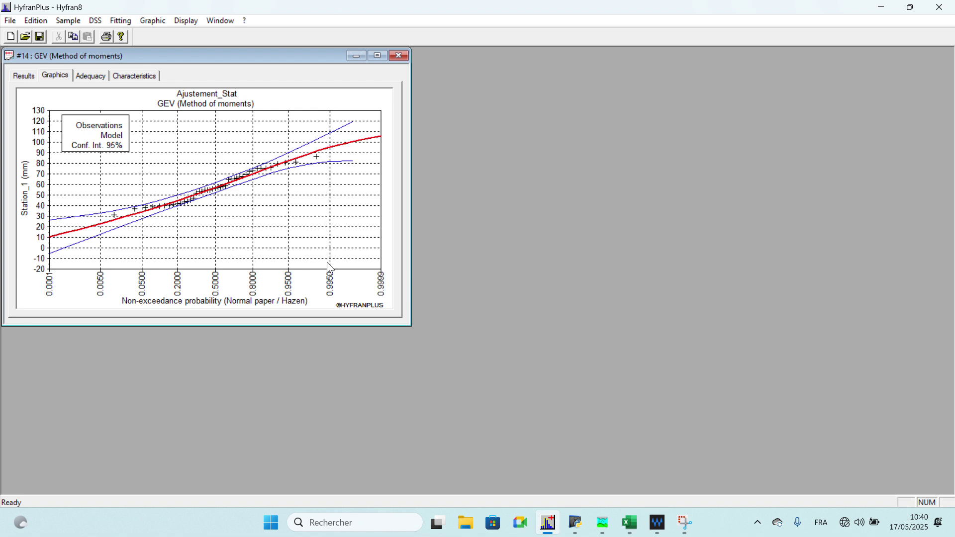
left_click(25, 78)
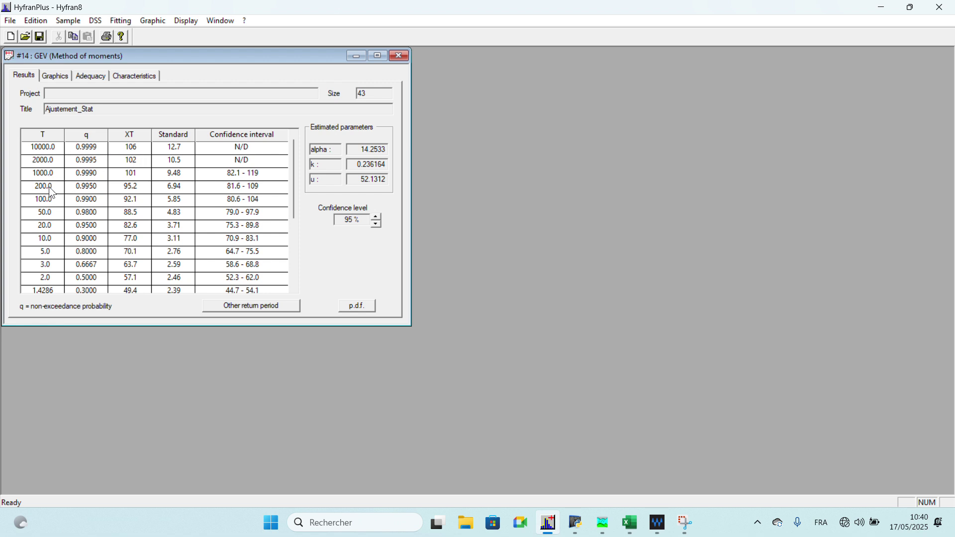
- Copy the GEV T, q and XT values for return periods 100 to 10 into Excel at J15 and sort them in ascending order
left_click(48, 204)
left_click_drag(105, 226, 122, 236)
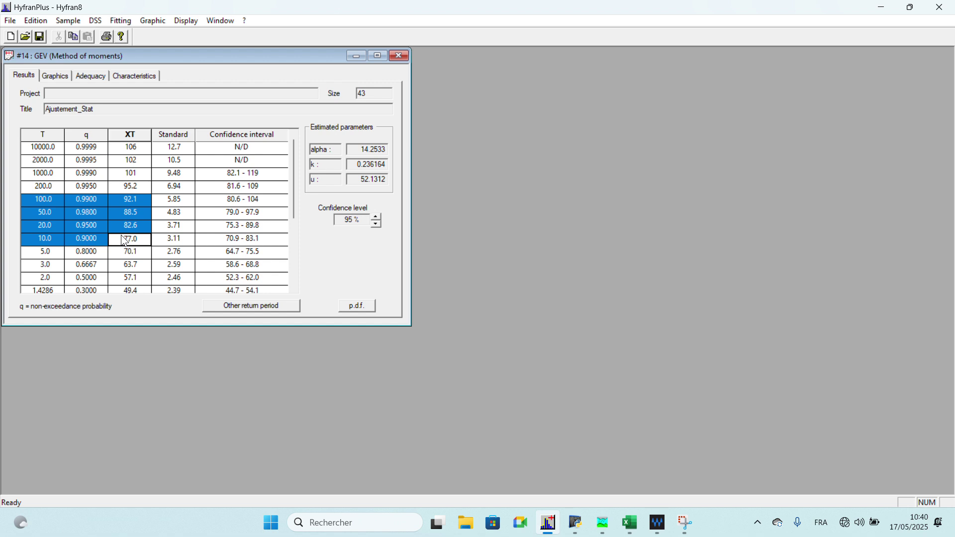
left_click(629, 523)
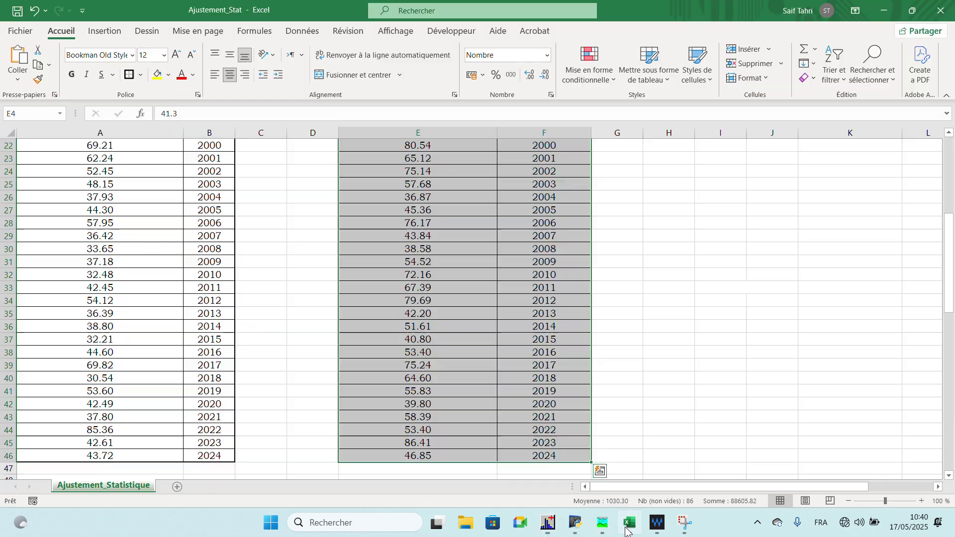
scroll(642, 375, "up", 4)
scroll(742, 435, "right", 3)
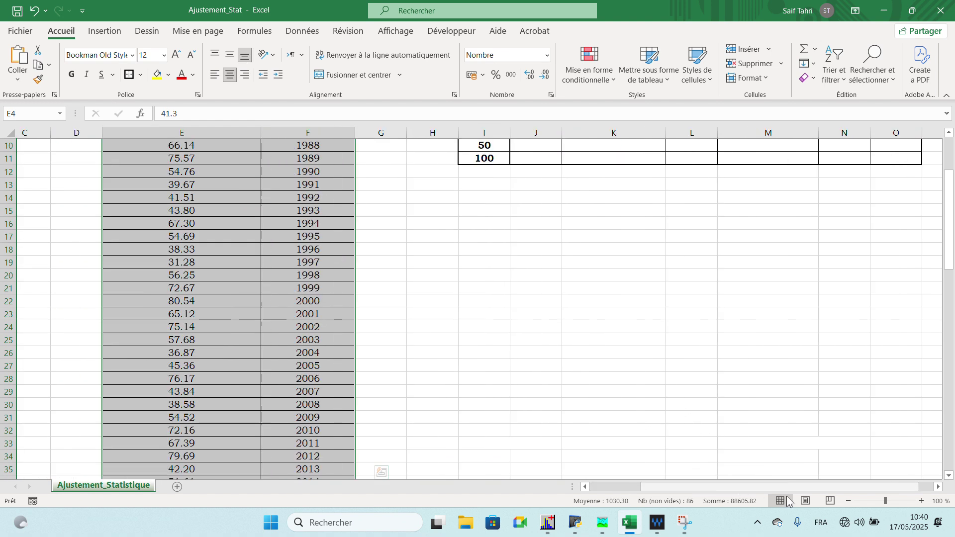
scroll(539, 347, "up", 3)
left_click(532, 331)
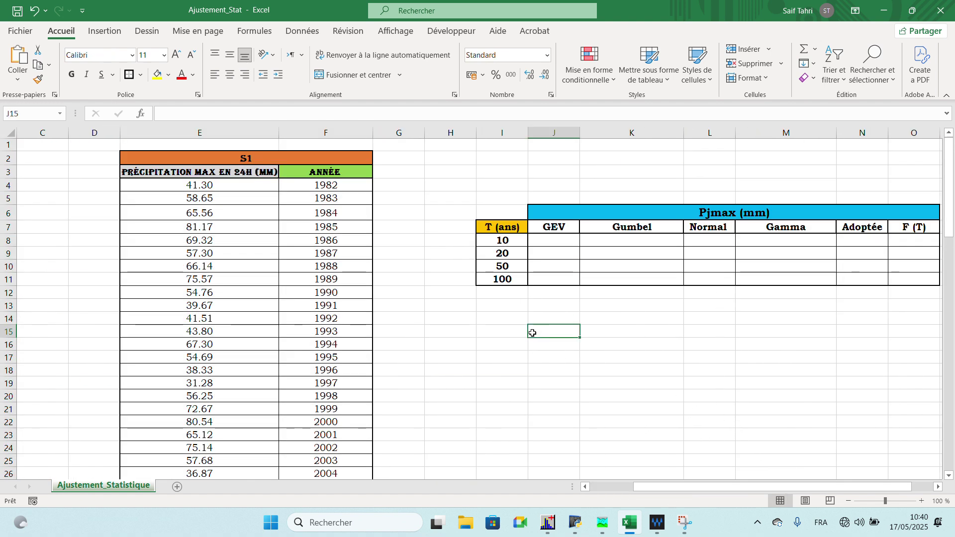
type("100\t0.99\t92.1 50\t0.98\t88.5 20\t0.95\t82.6 10\t0.9\t77")
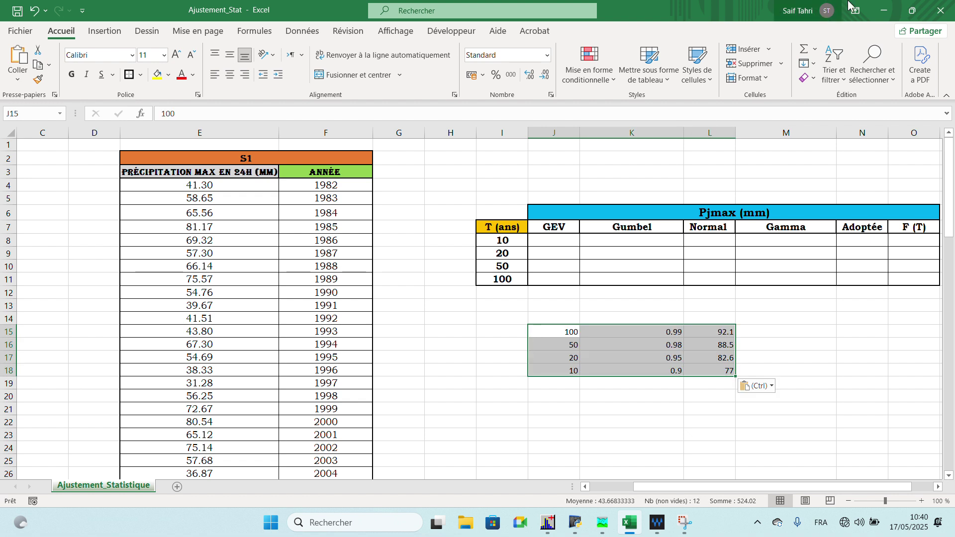
left_click(845, 56)
left_click(849, 100)
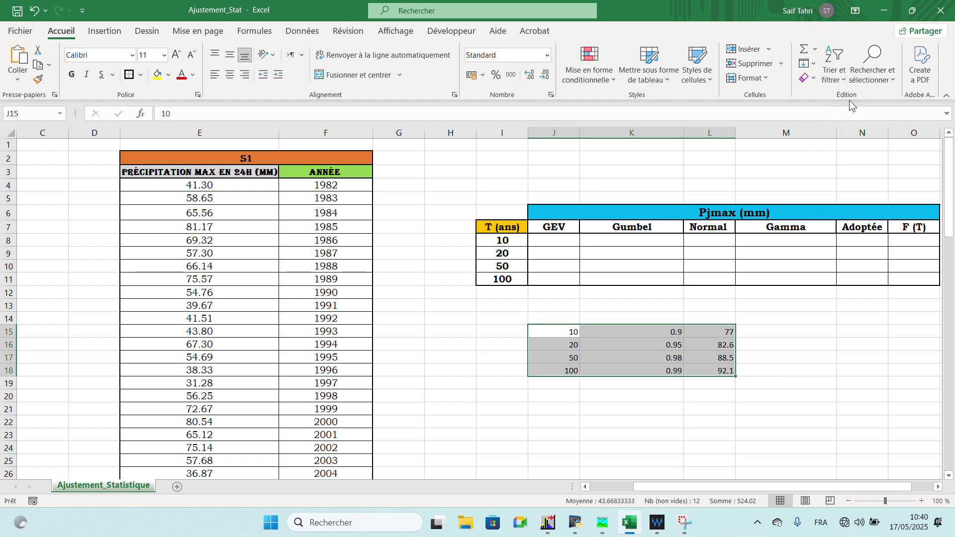
- Move the XT values from L15:L18 to the GEV column (J8:J11) and the probabilities from K15:K18 to the F (T) column (O8:O11)
left_click(722, 334)
left_click_drag(723, 335, 726, 371)
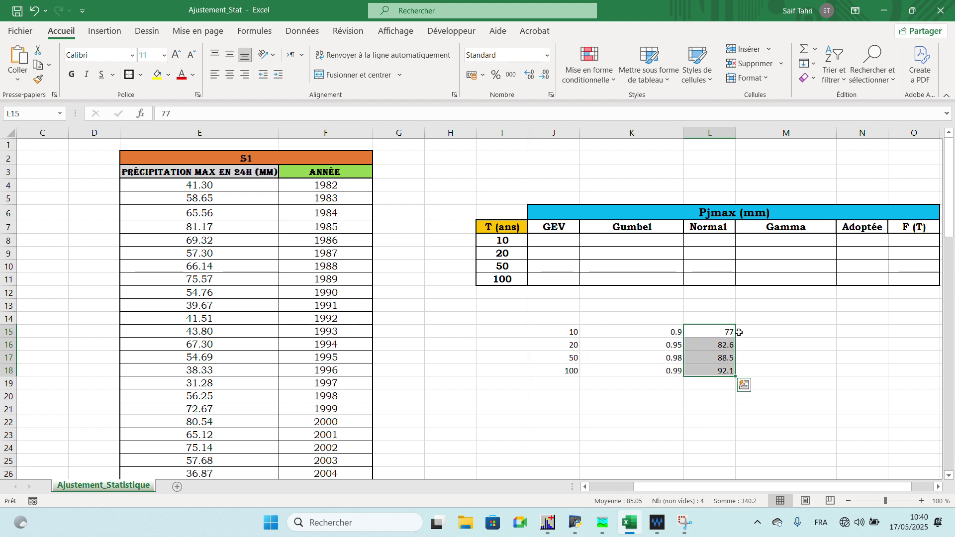
left_click_drag(737, 334, 581, 243)
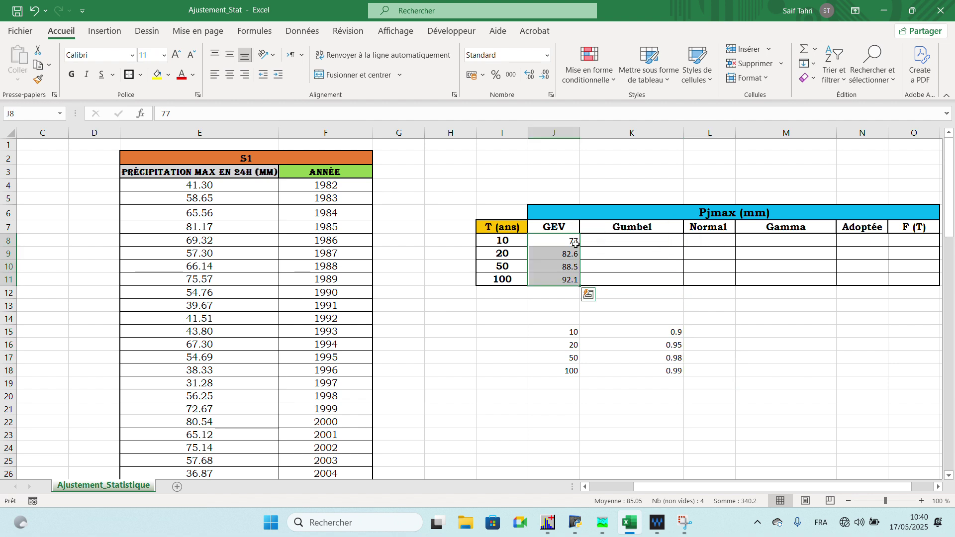
left_click_drag(659, 332, 663, 370)
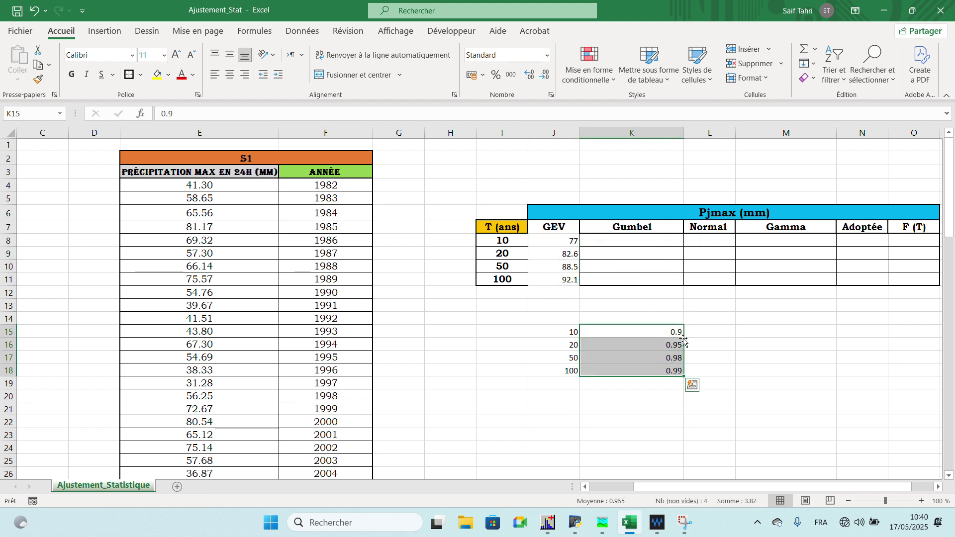
left_click_drag(688, 340, 914, 246)
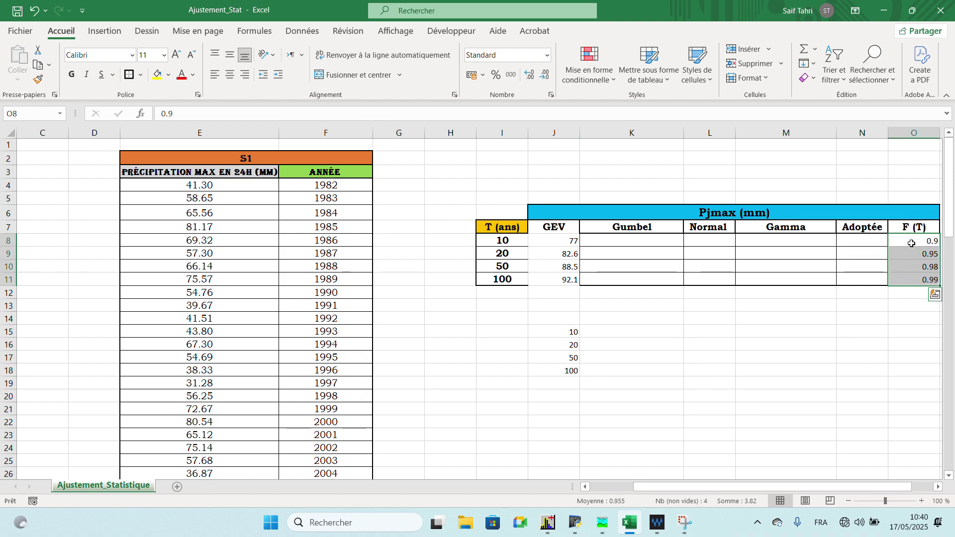
- Switch back to HyfranPlus and fit a Gumbel distribution with the method of moments
key("alt+Tab")
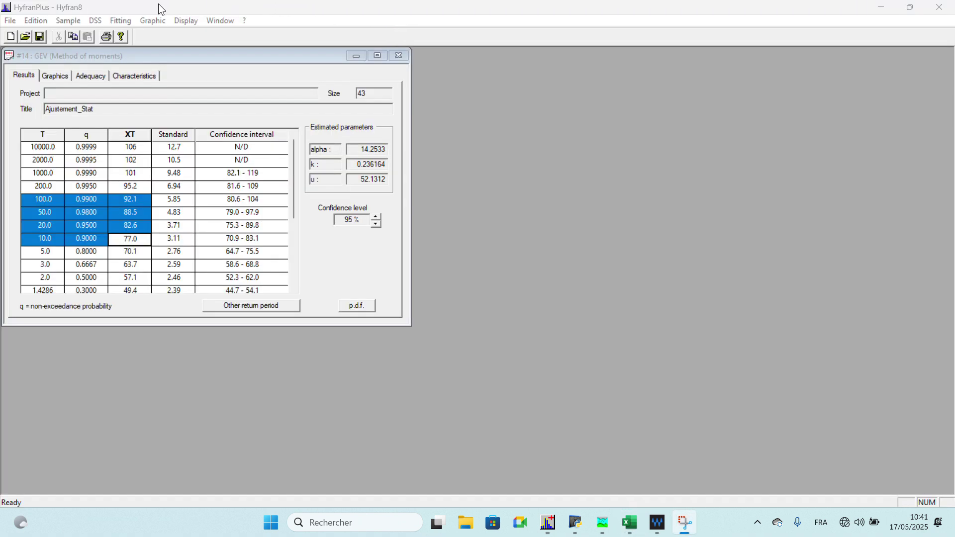
left_click(127, 19)
left_click(150, 80)
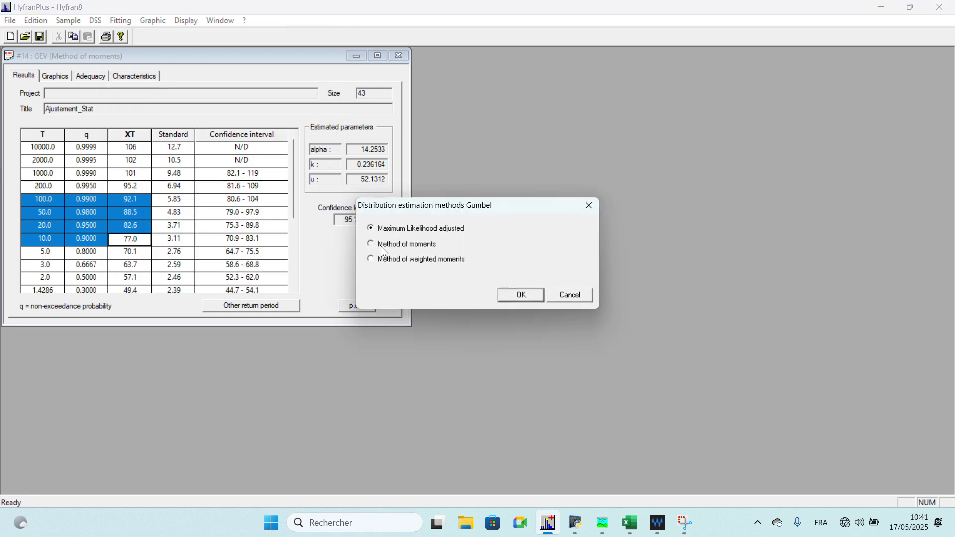
left_click(382, 246)
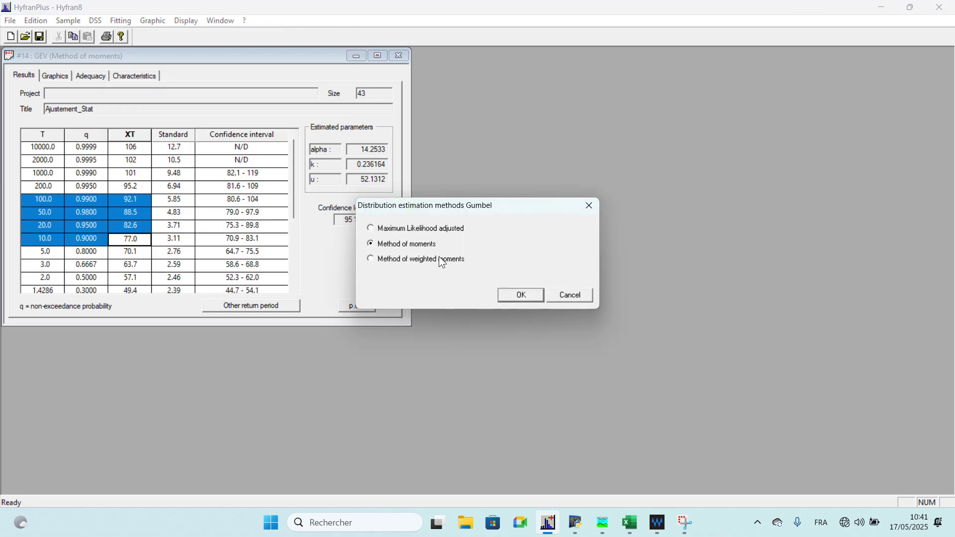
left_click(520, 293)
- Copy the Gumbel T, q and XT values for return periods 100 to 10 into Excel at J15
left_click_drag(47, 198, 117, 247)
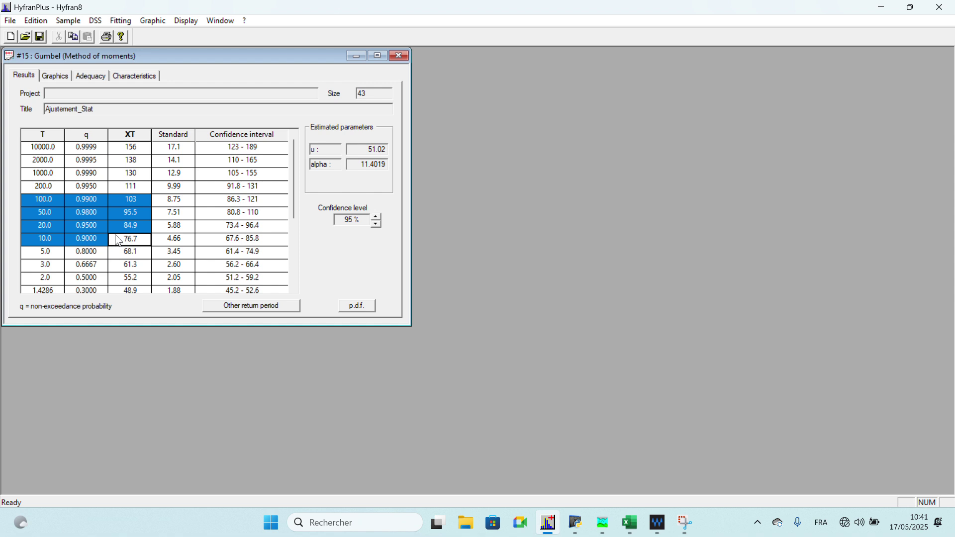
left_click(630, 523)
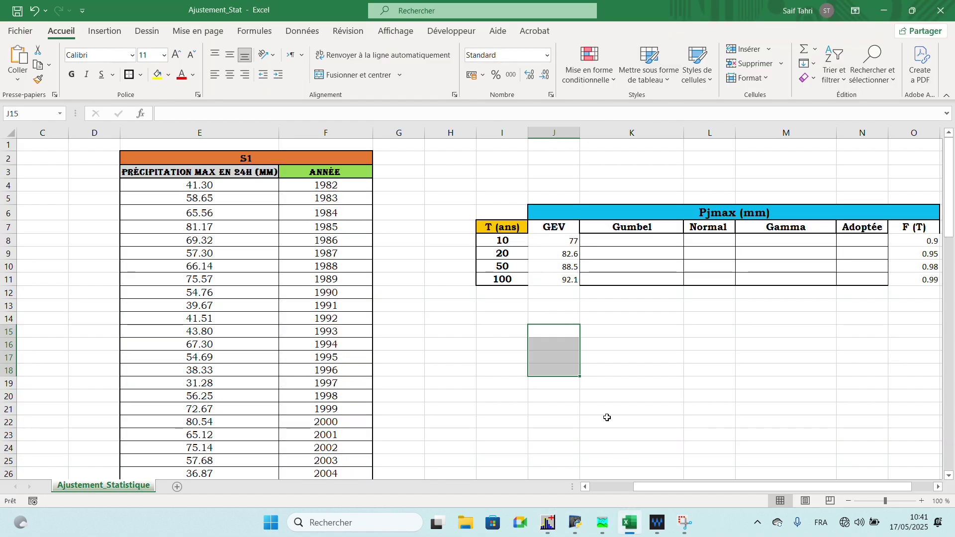
left_click(553, 331)
type("100\t0.99\t103 50\t0.98\t95.5 20\t0.95\t84.9 10\t0.9\t76.7")
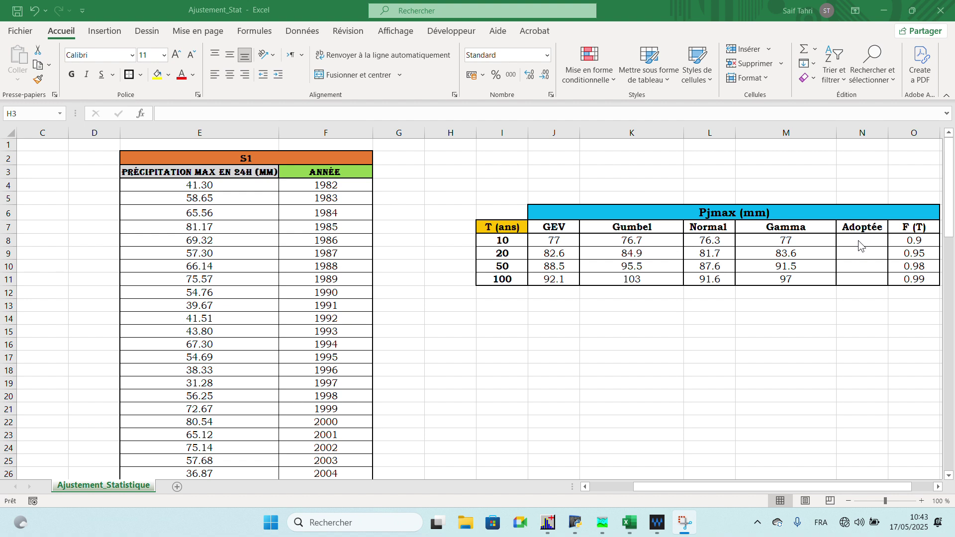
- Switch back to HyfranPlus and plot a graphic comparison of the fitted GEV, Gumbel, Normal and Gamma models
left_click(548, 522)
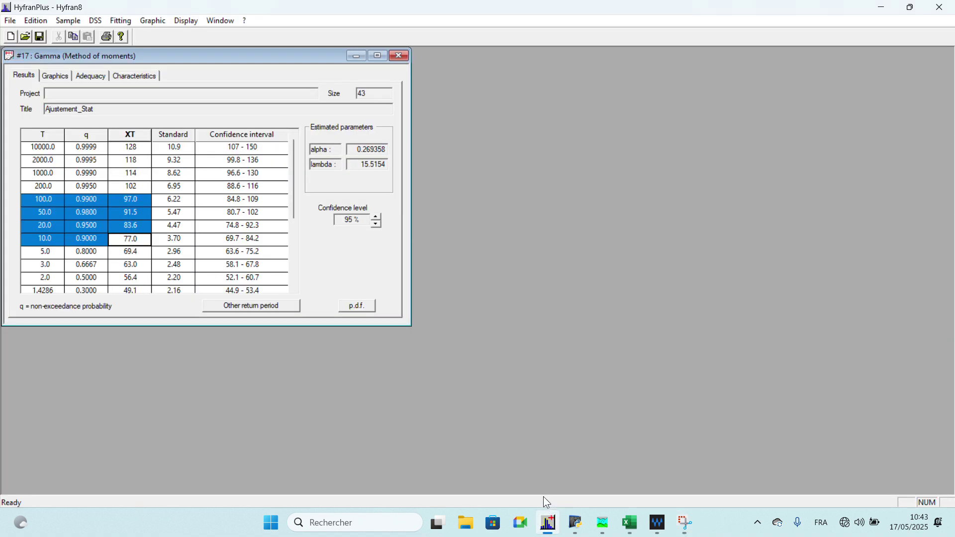
left_click(128, 23)
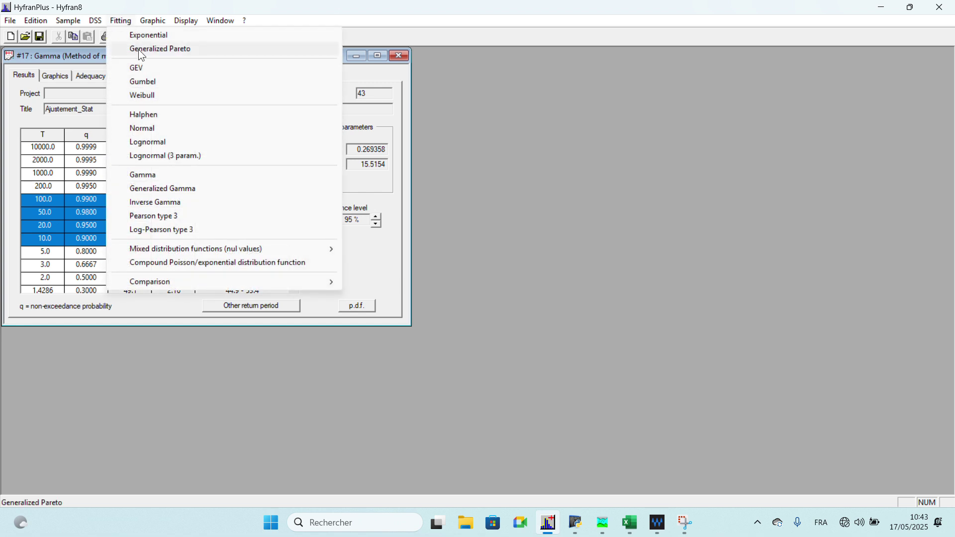
mouse_move(301, 284)
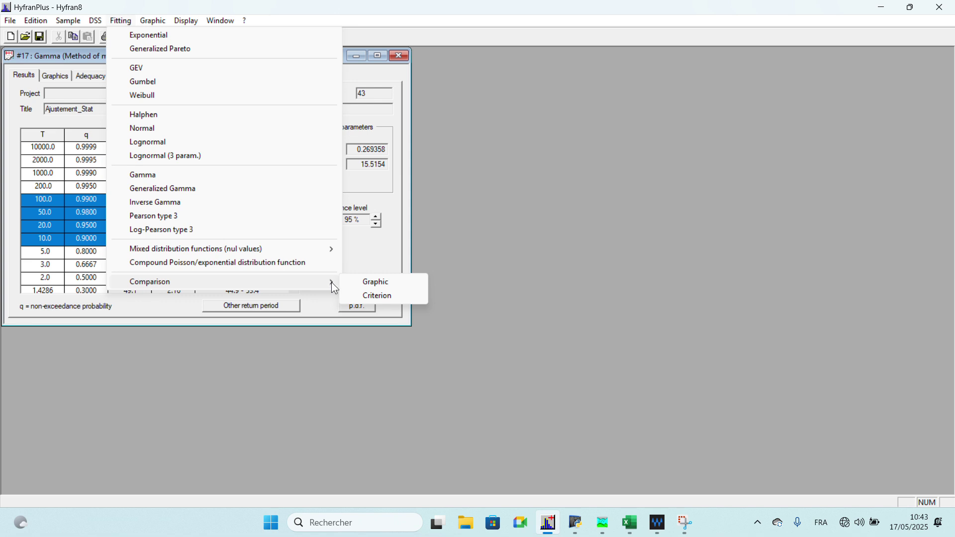
left_click(367, 287)
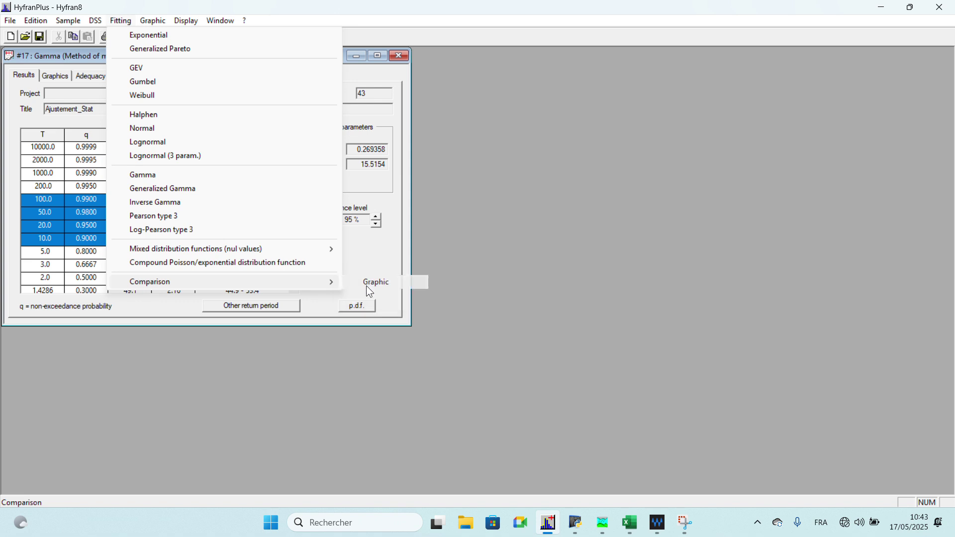
left_click_drag(387, 198, 402, 228)
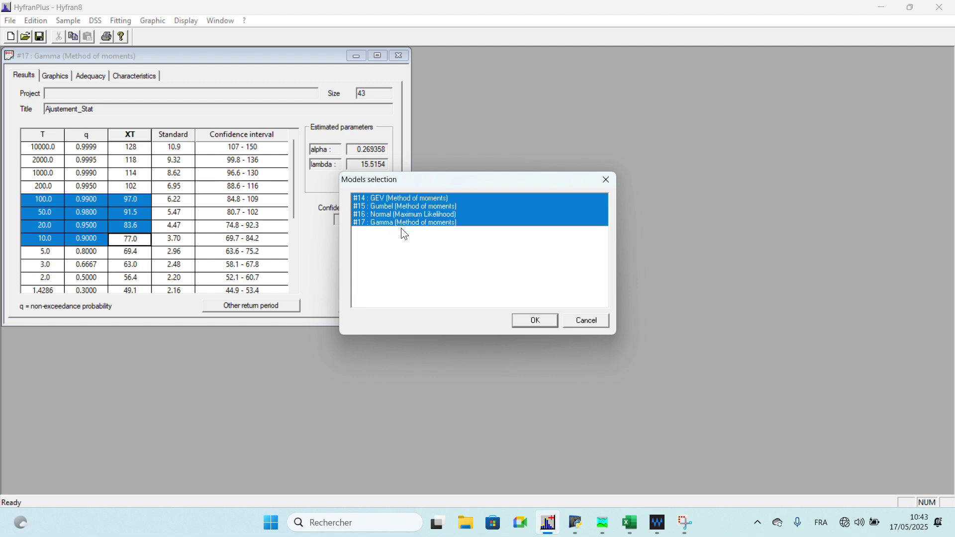
left_click(531, 321)
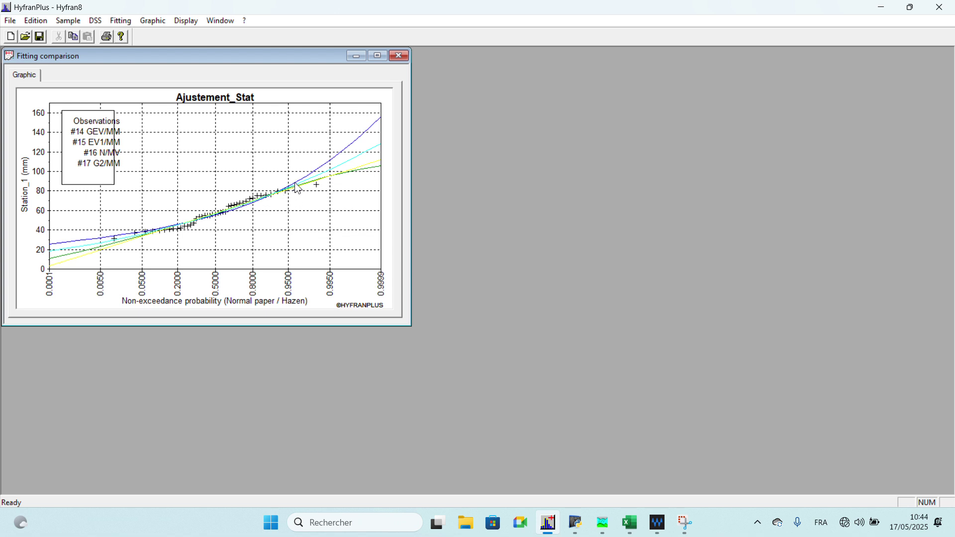
- Run the criterion comparison on all four fitted distributions with all-equal a priori probabilities and a reference return period of 100.0
left_click(119, 20)
mouse_move(244, 283)
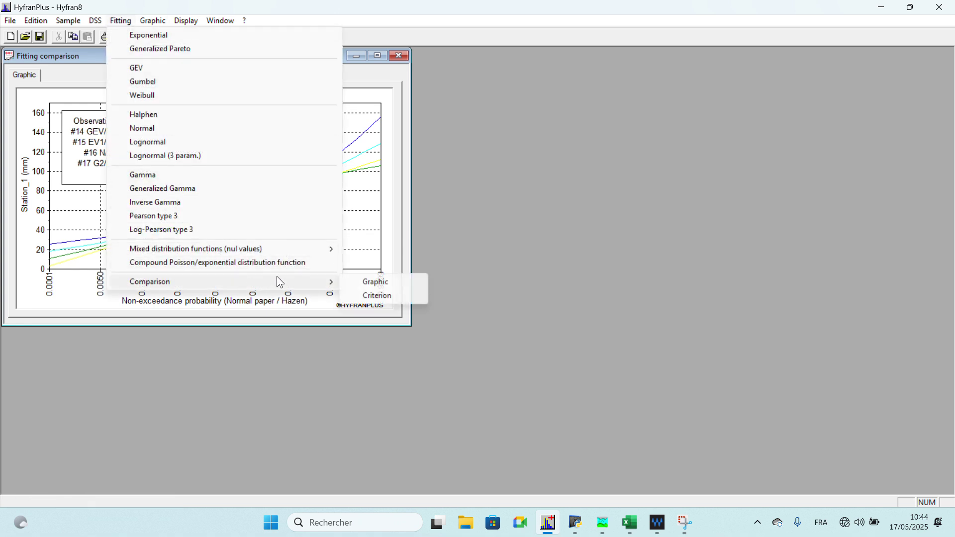
left_click(376, 294)
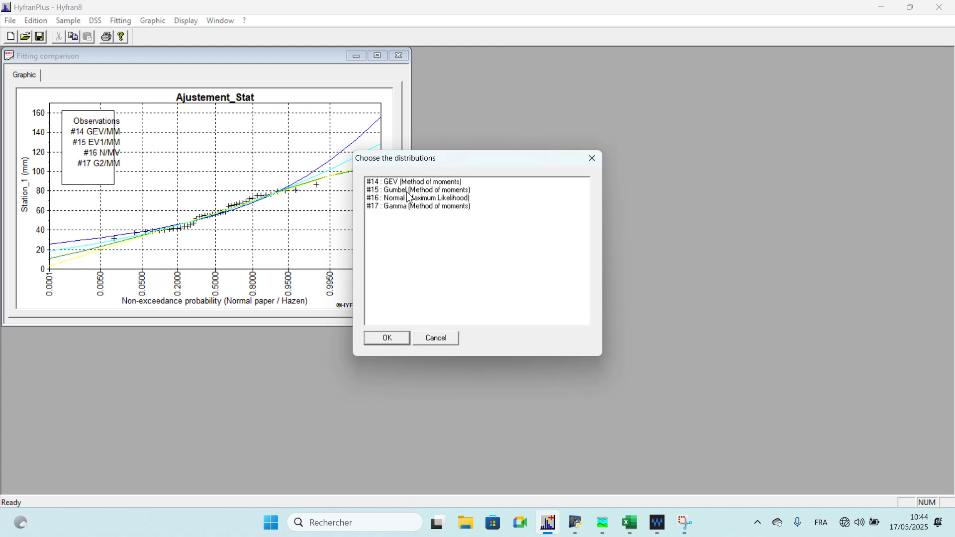
left_click_drag(407, 182, 407, 207)
left_click(390, 338)
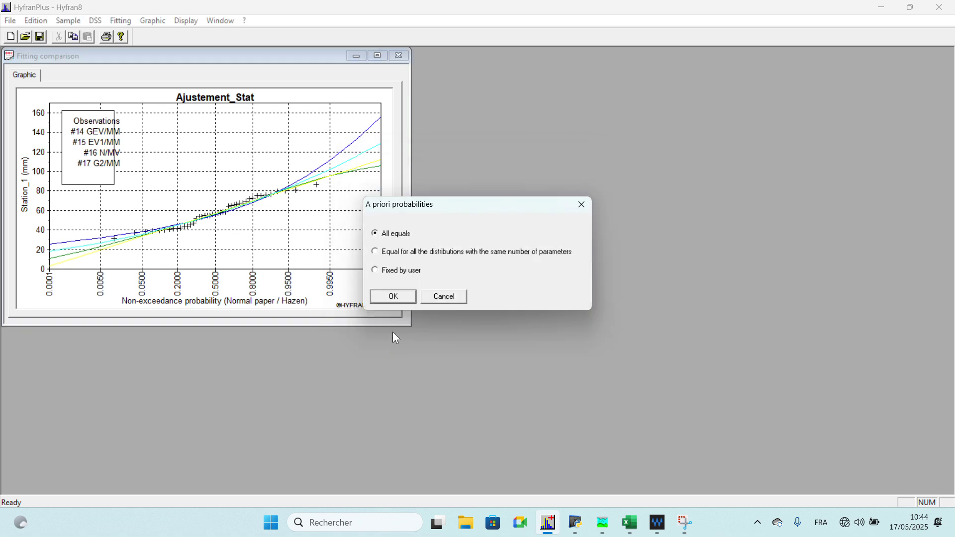
left_click(386, 298)
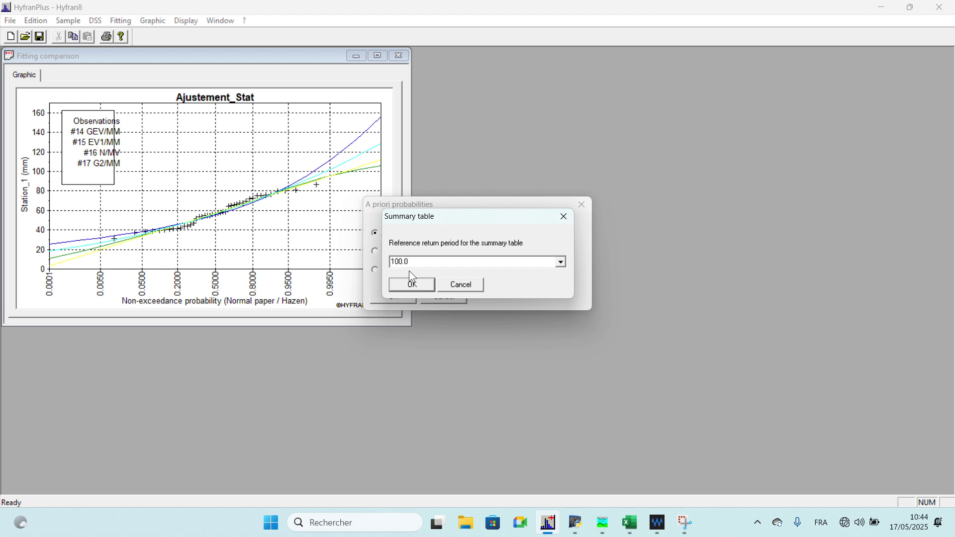
left_click(560, 261)
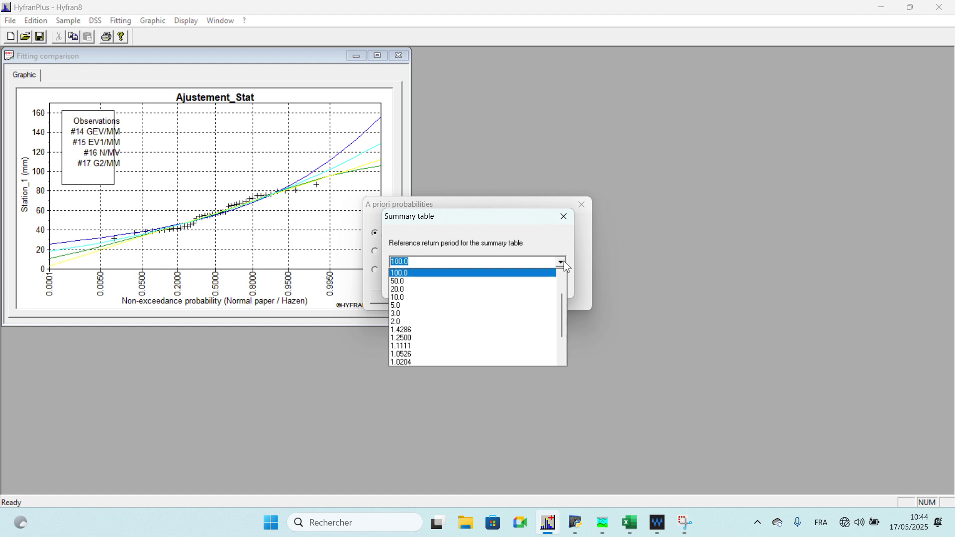
left_click(564, 261)
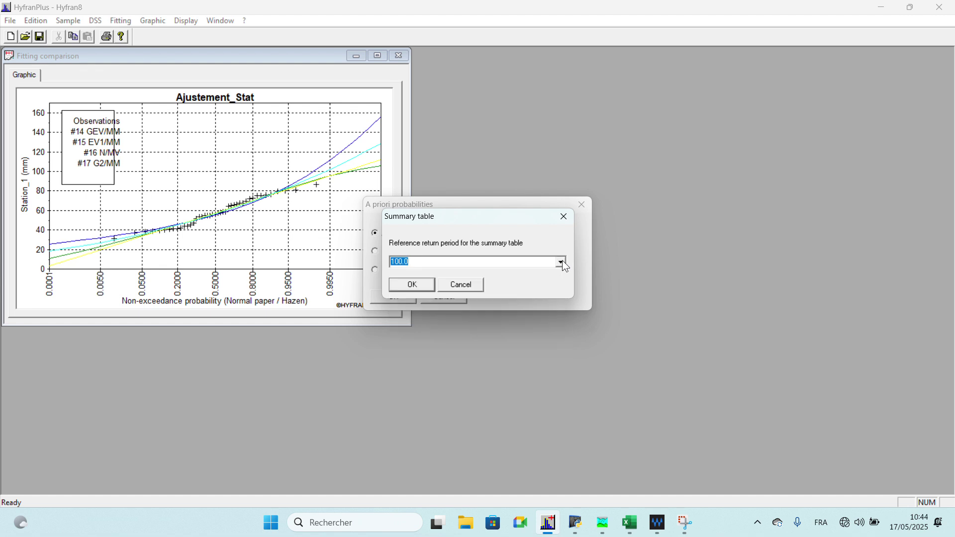
left_click(420, 283)
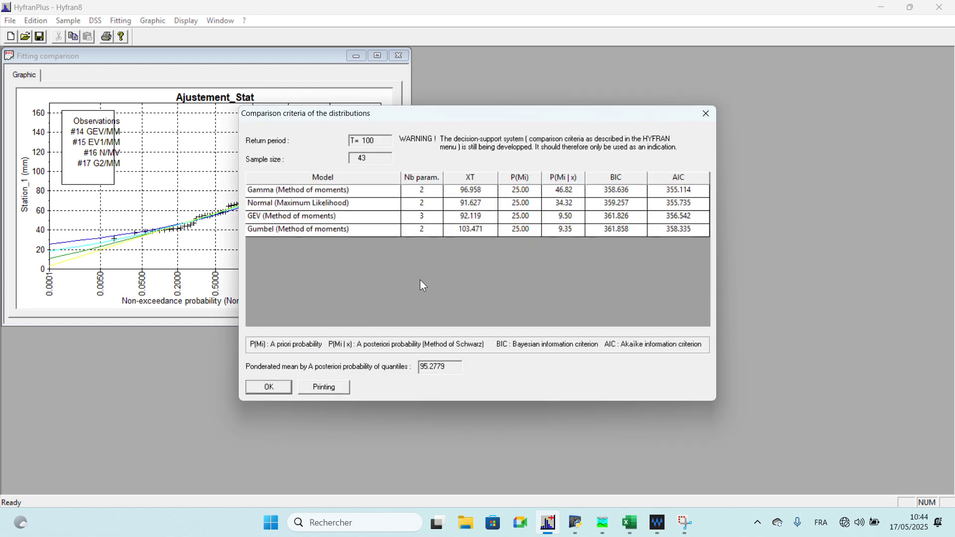